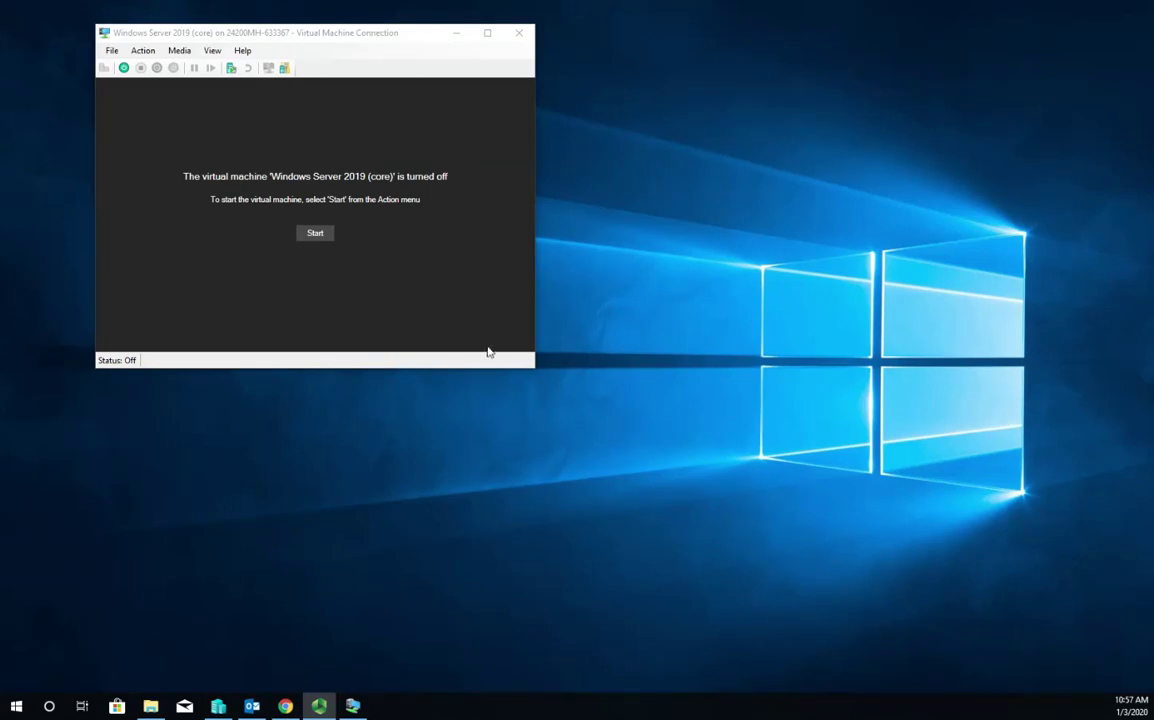
Step: Boot the Windows Server 2019 (core) VM and keep English (United States) language settings
left_click(316, 233)
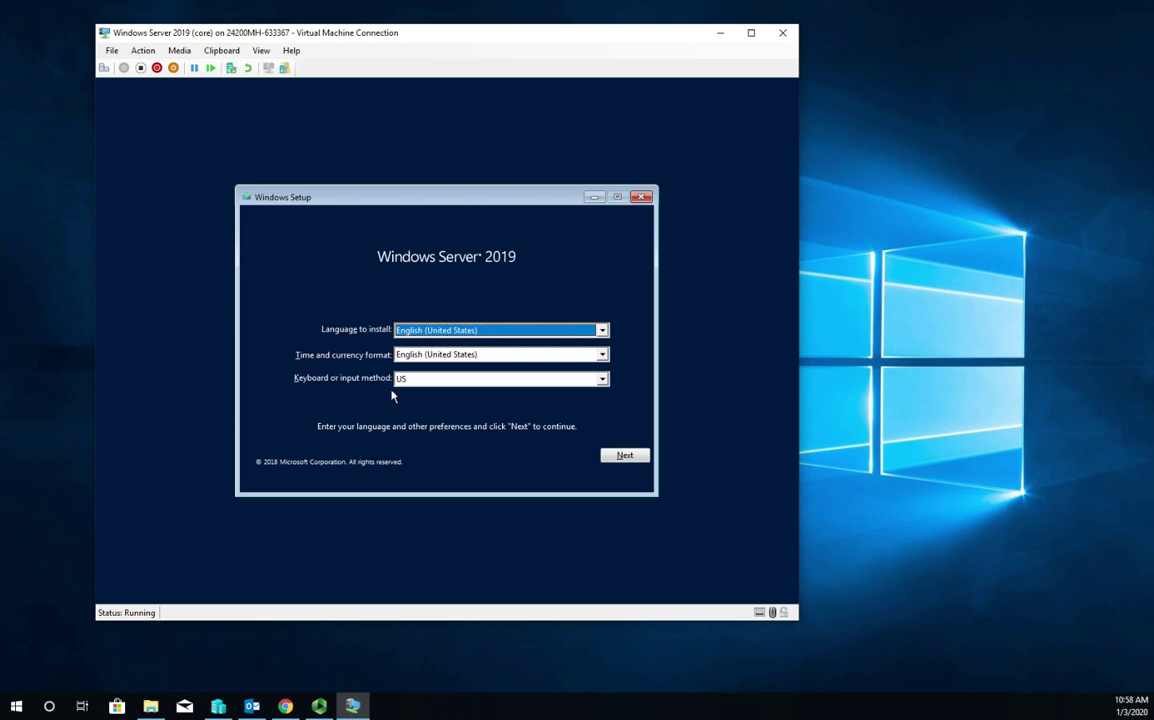
left_click(627, 456)
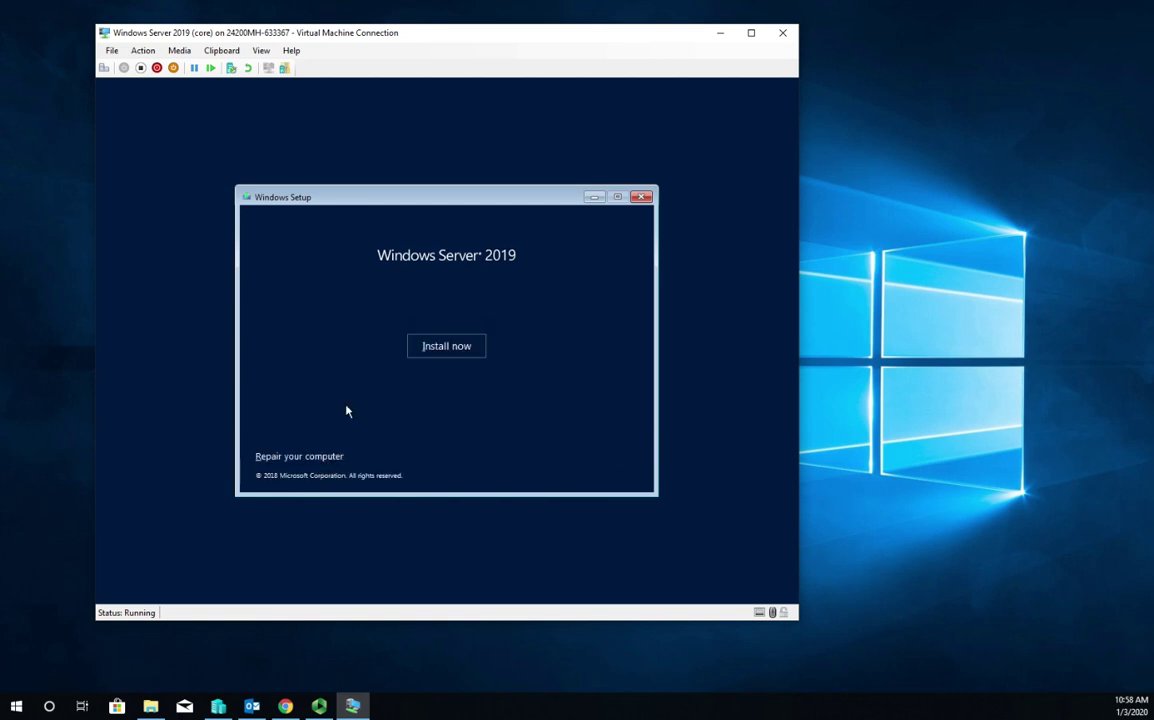
Step: Start the installation and continue without entering a product key
left_click(447, 348)
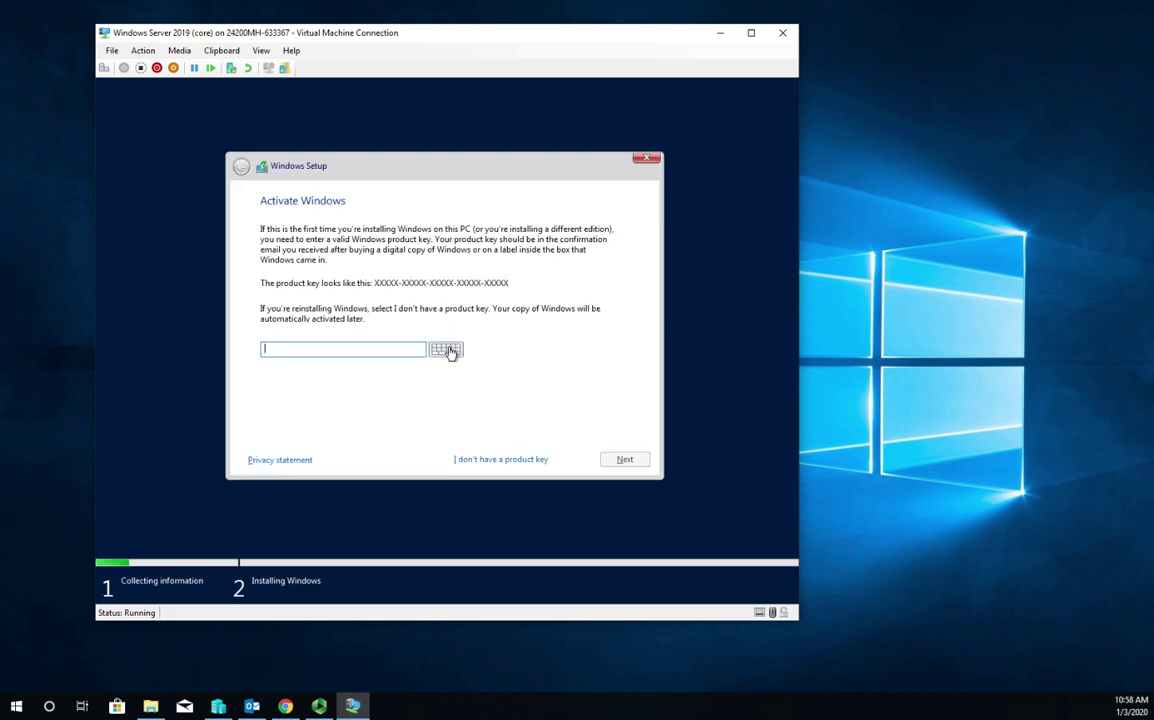
left_click(523, 460)
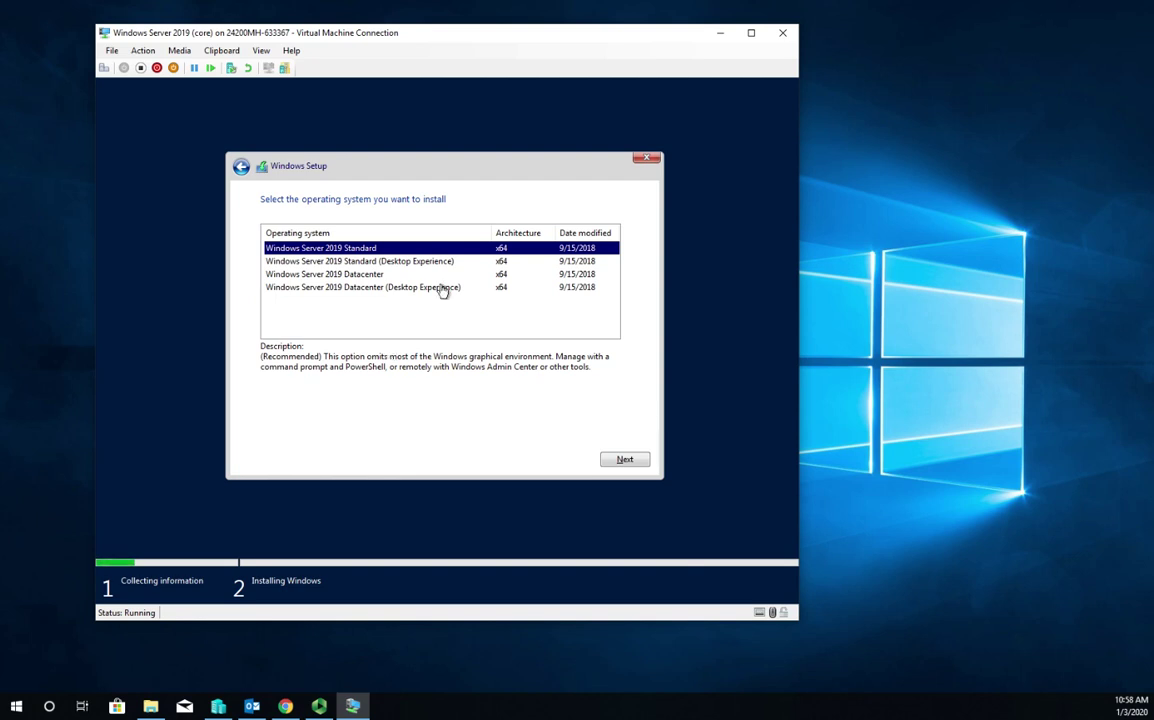
Step: Pick Standard, accept the license, and custom-install onto Drive 0 Unallocated Space
left_click(631, 463)
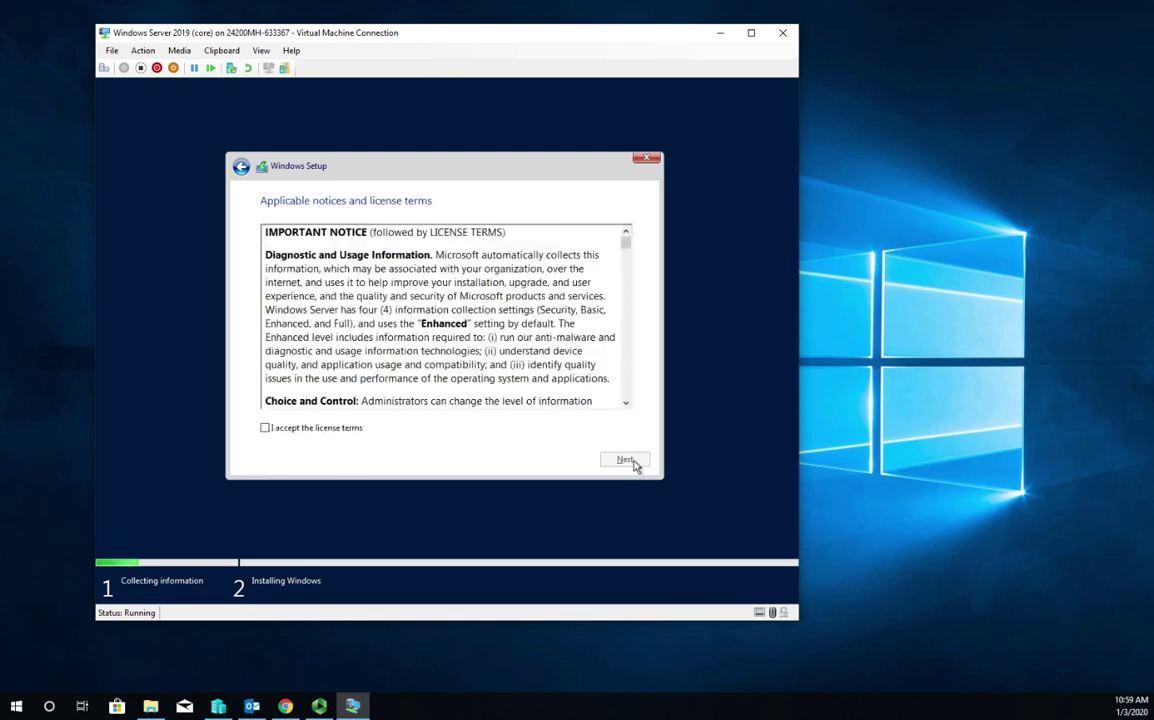
left_click(343, 429)
left_click(640, 467)
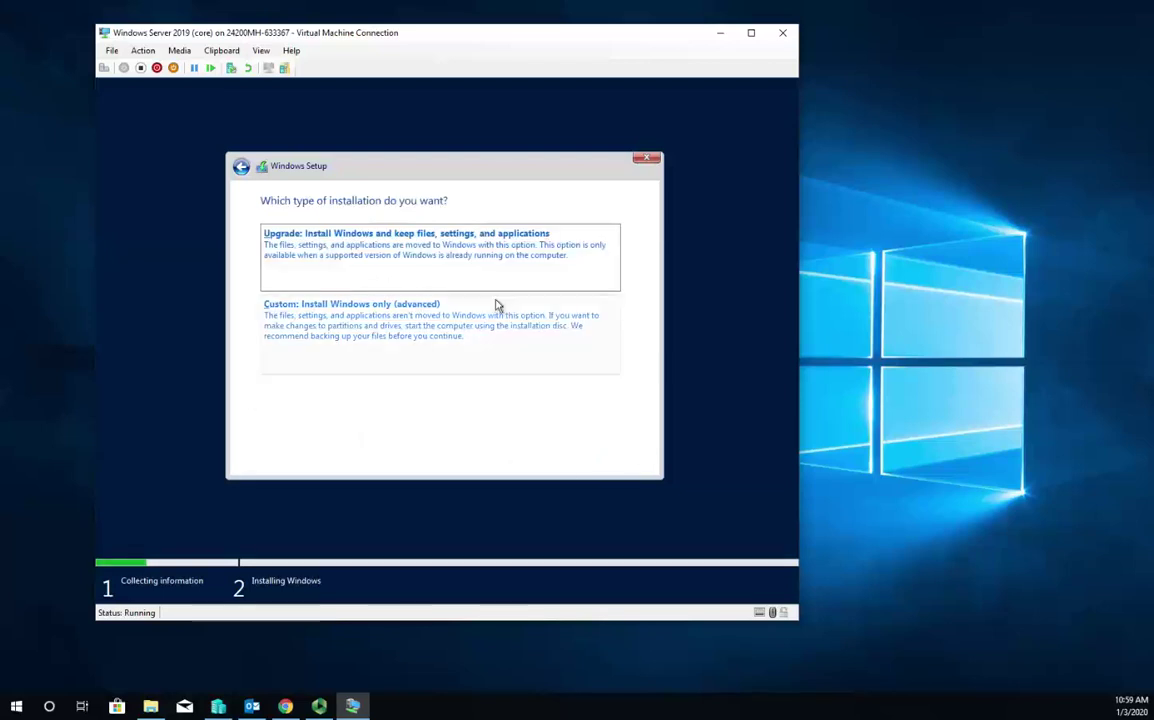
left_click(337, 318)
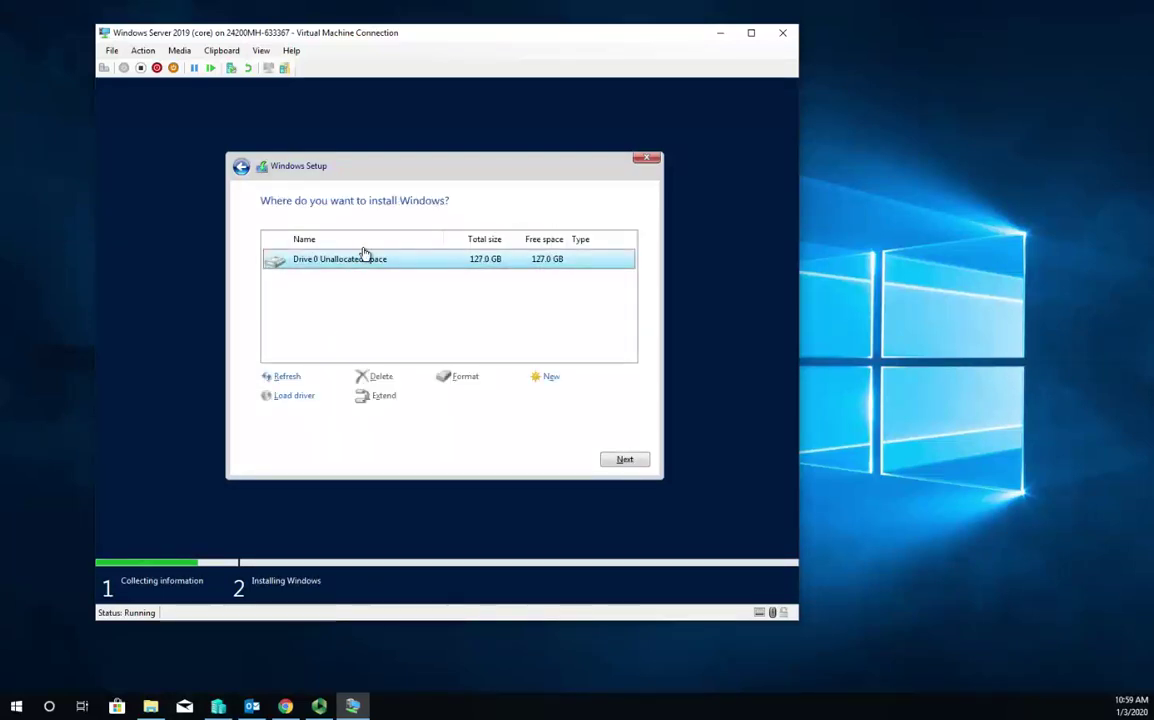
left_click(625, 460)
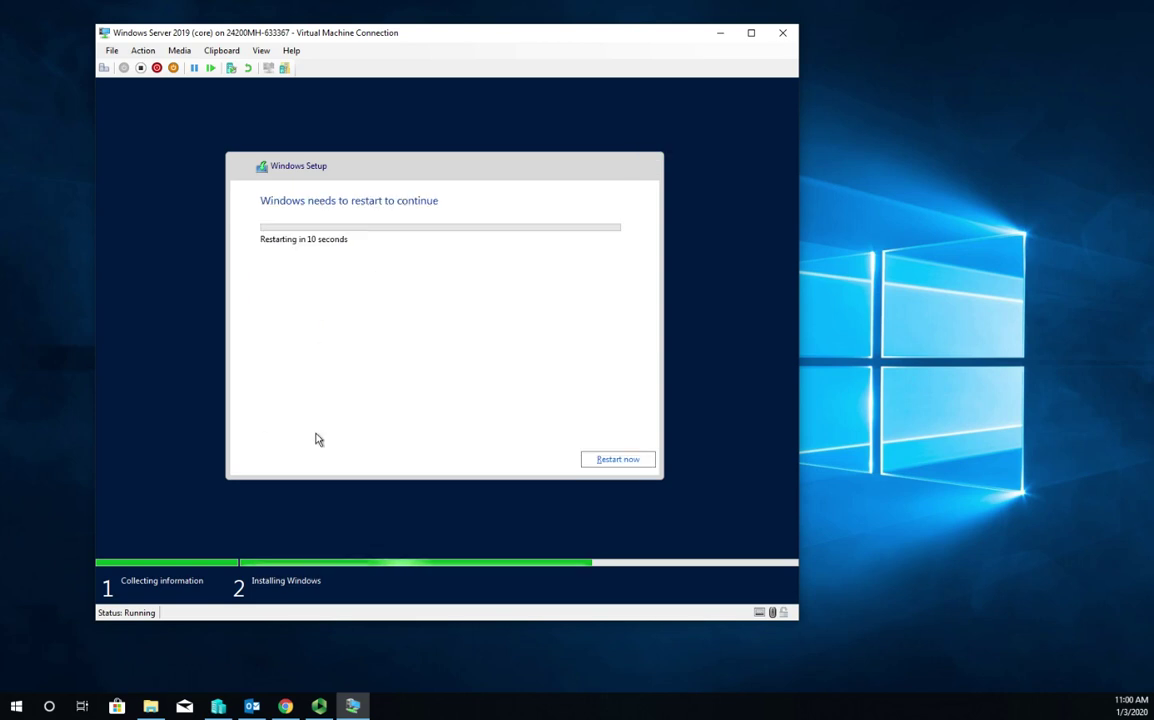
Step: Restart the server now and dismiss the display-size prompt at the password-change notice
left_click(615, 460)
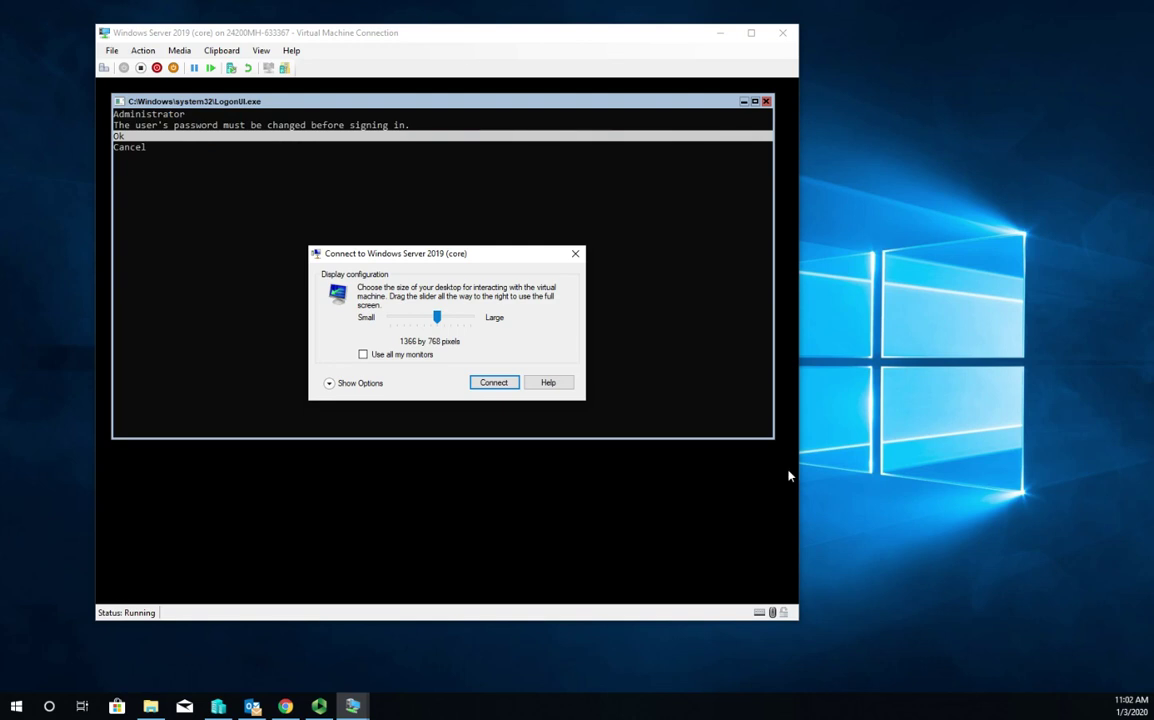
left_click(576, 256)
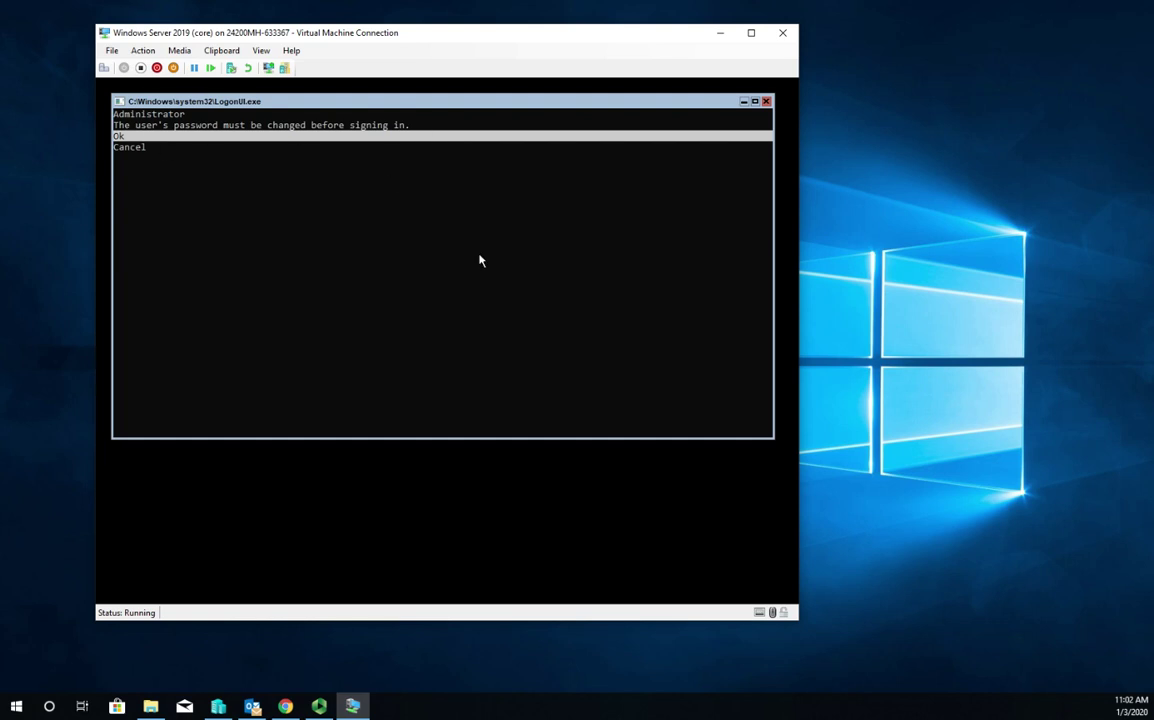
Step: Enter and confirm a new Administrator password, then acknowledge the change to sign in
key("Return")
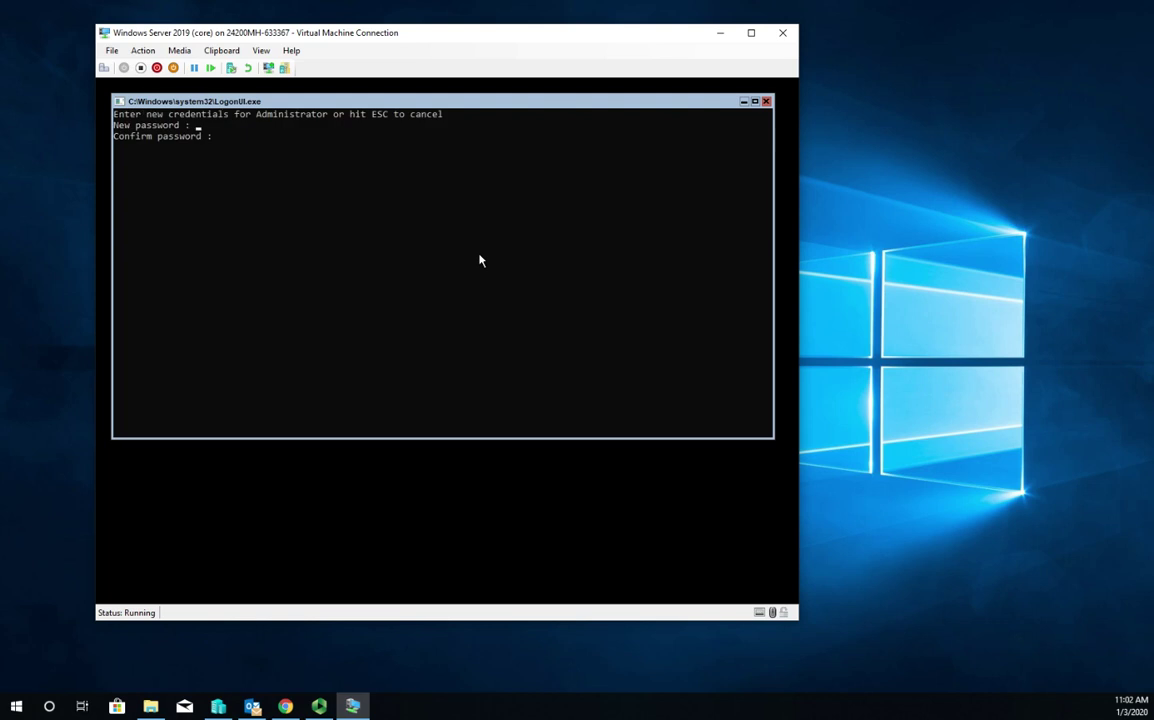
type("*********")
key("Return")
type("*********")
key("Return")
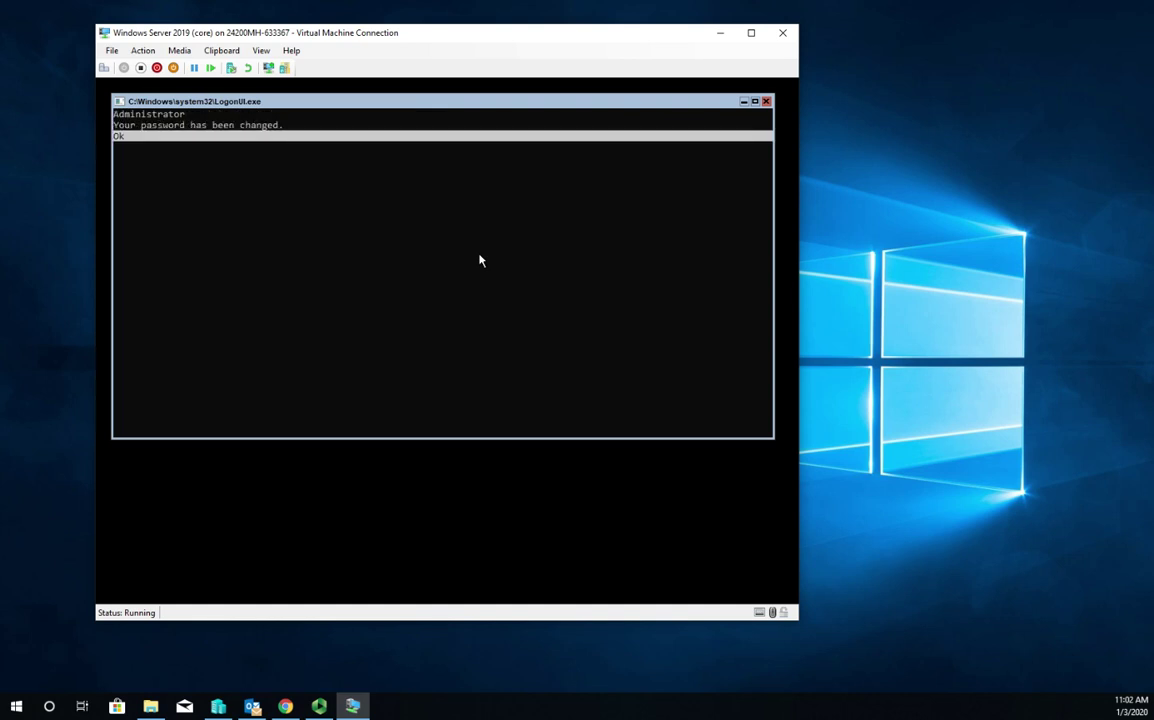
key("Return")
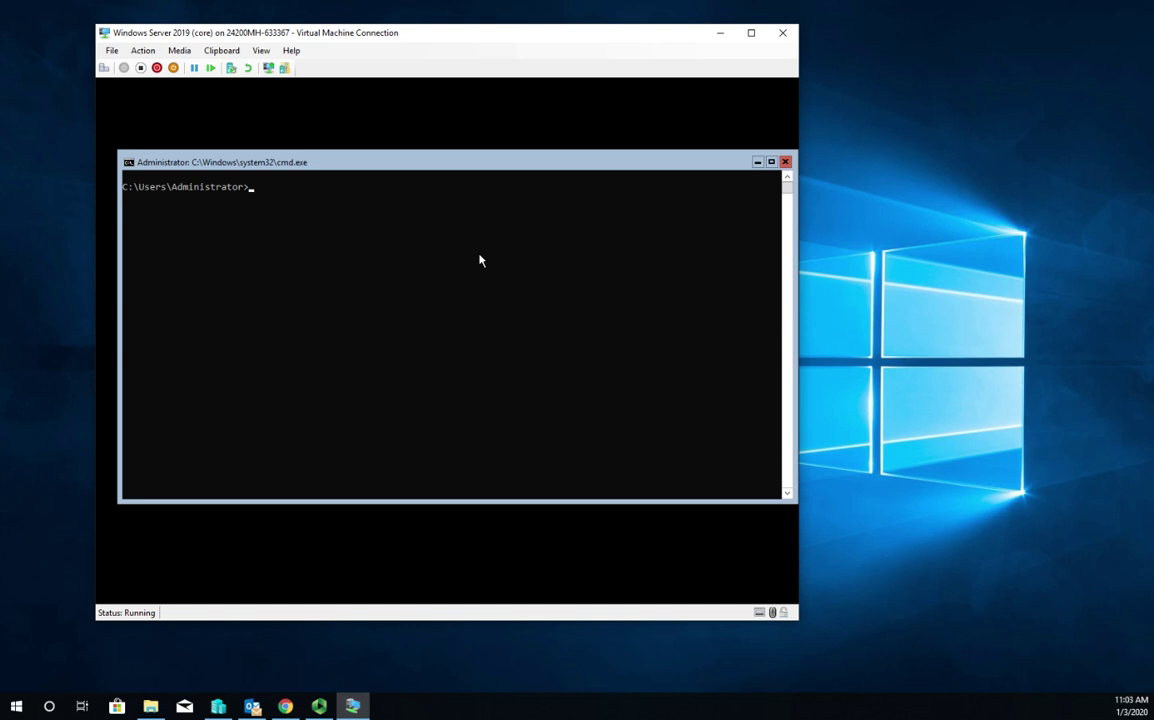
Step: Launch powershell, exit back to cmd, then exit cmd, leaving the console black
type("powershell")
key("Return")
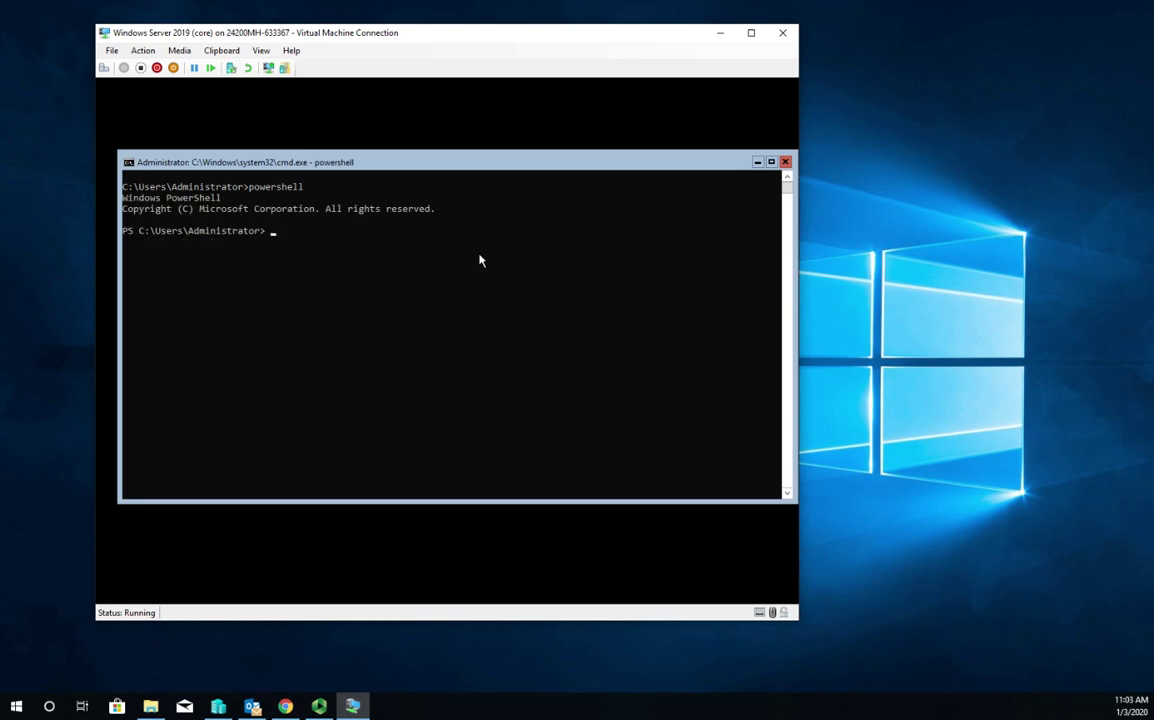
type("exit")
key("Return")
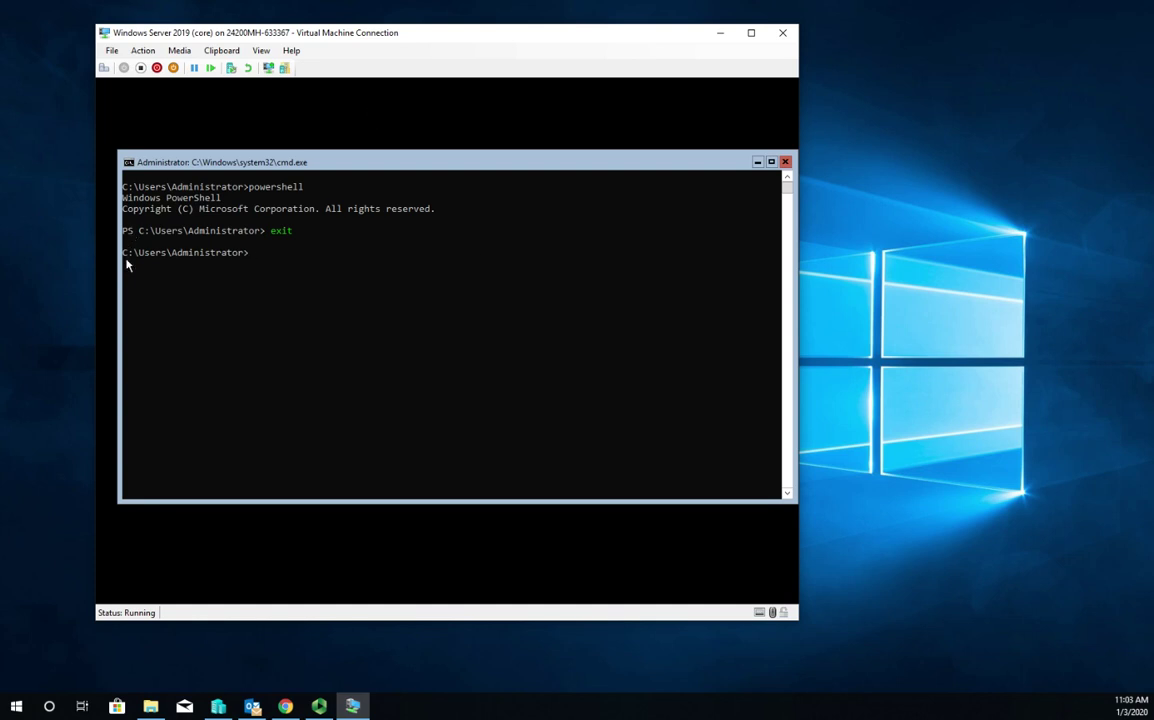
type("exit")
key("Return")
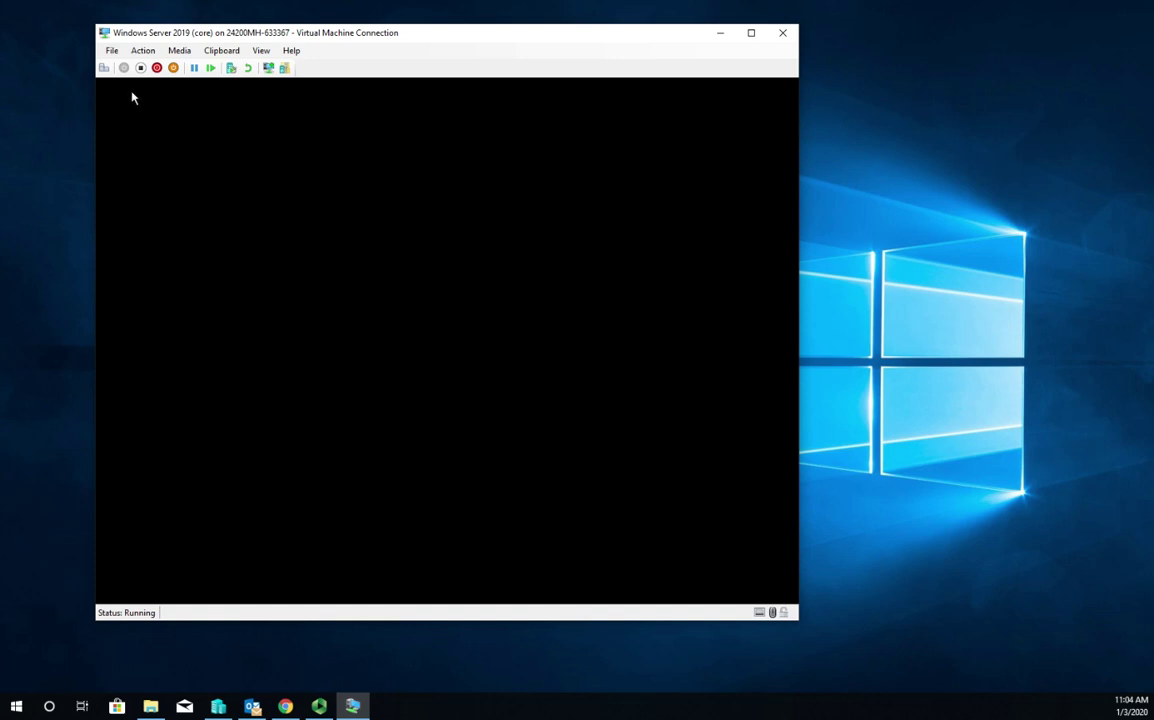
Step: Send Ctrl+Alt+Delete to the server from the VM Connection toolbar
left_click(104, 68)
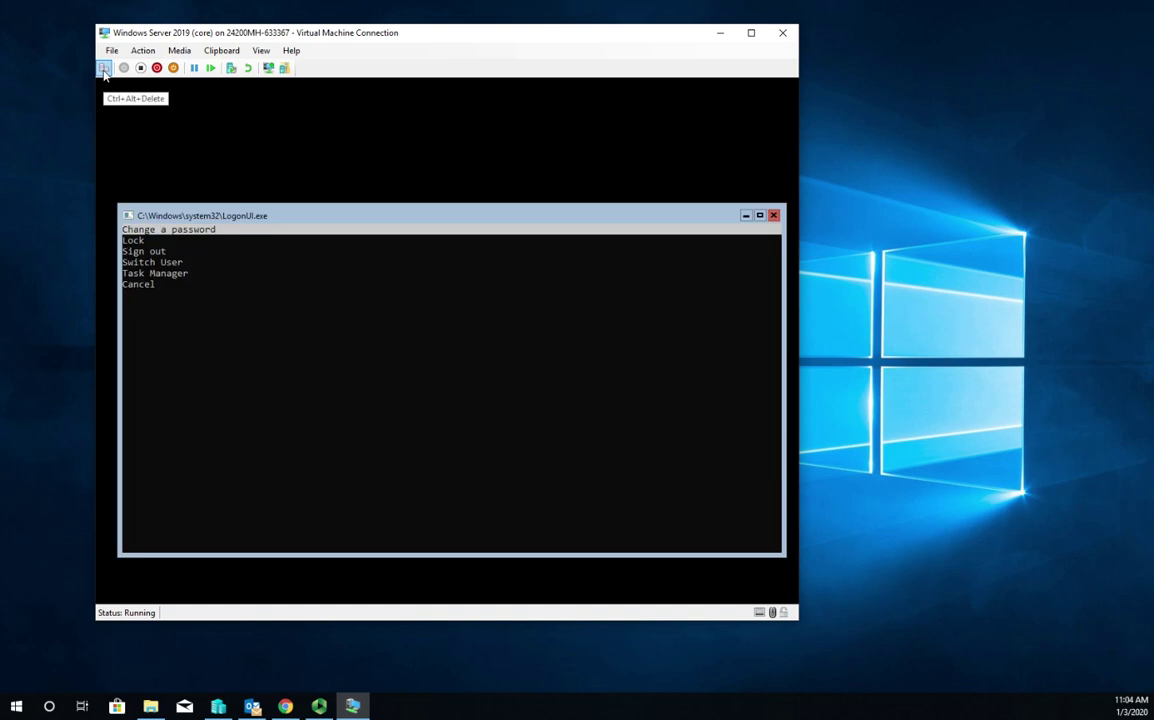
Step: Choose Task Manager from the security options screen
left_click(162, 274)
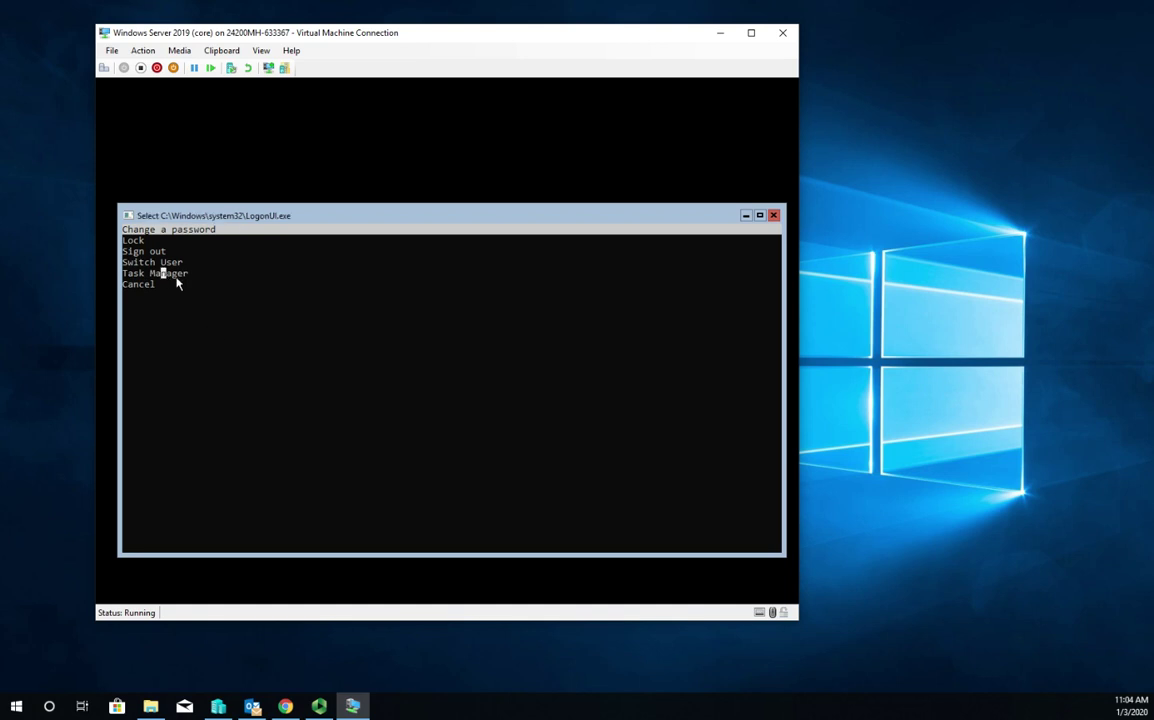
key("Escape")
key("Down")
key("Down")
key("Down")
key("Down")
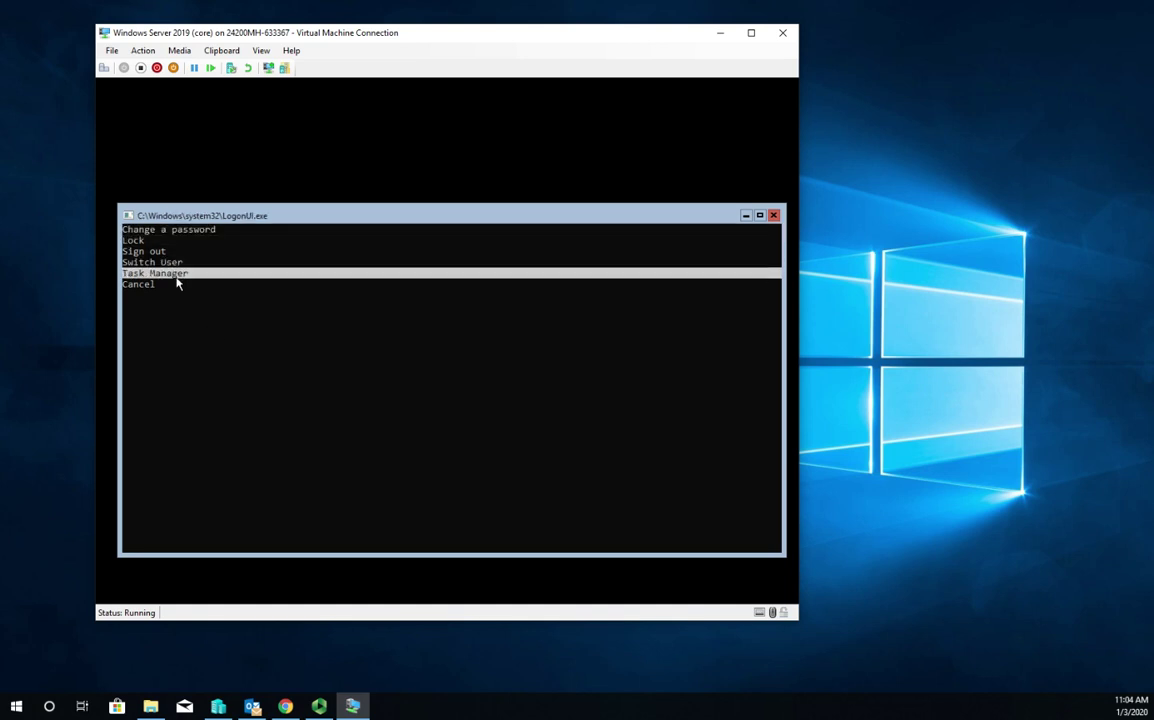
key("Return")
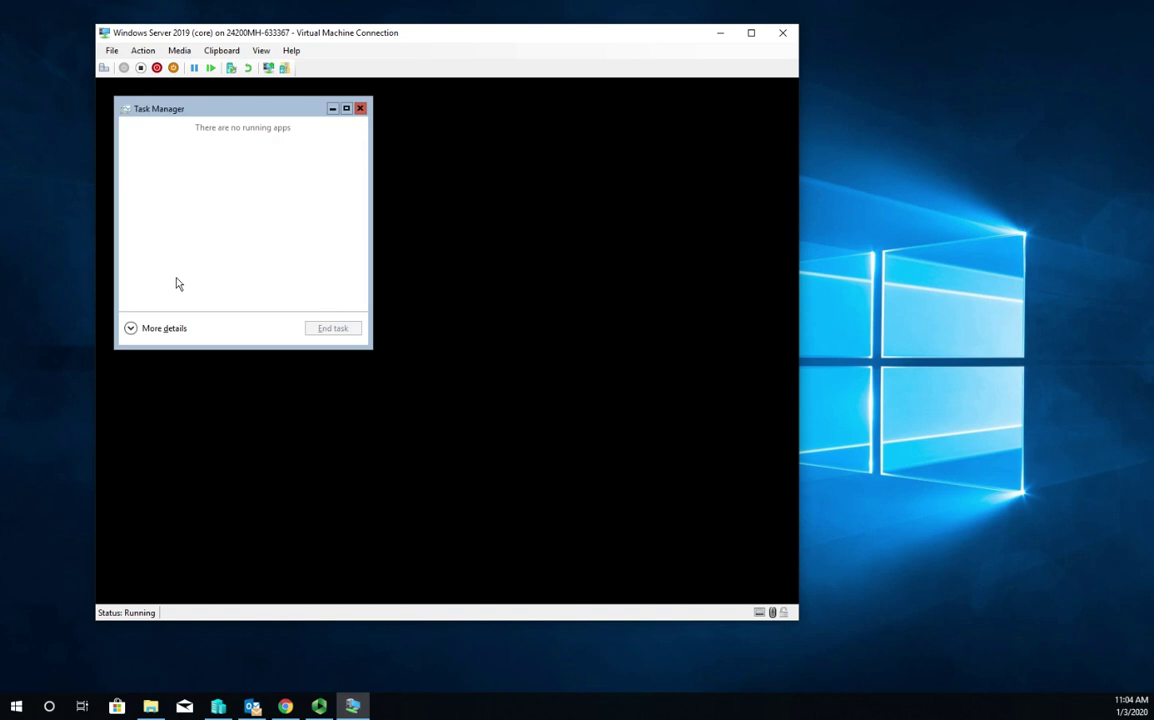
Step: Expand Task Manager to More details and run a new task 'cmd'
left_click(161, 330)
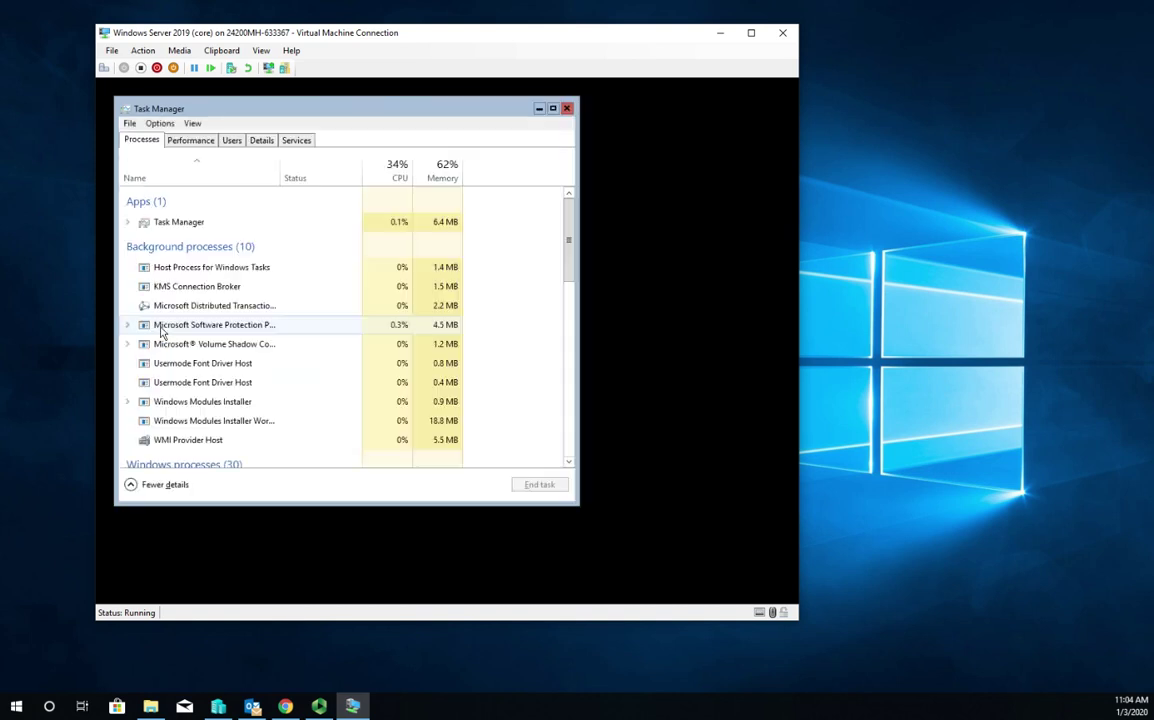
left_click(129, 123)
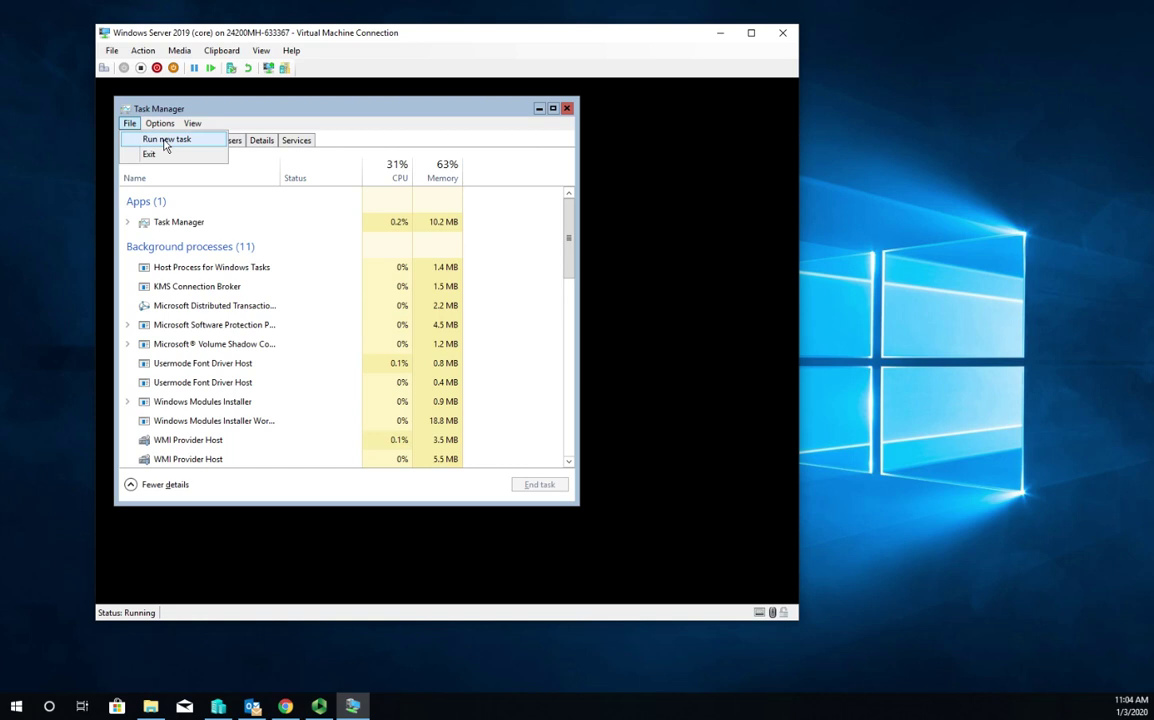
left_click(162, 139)
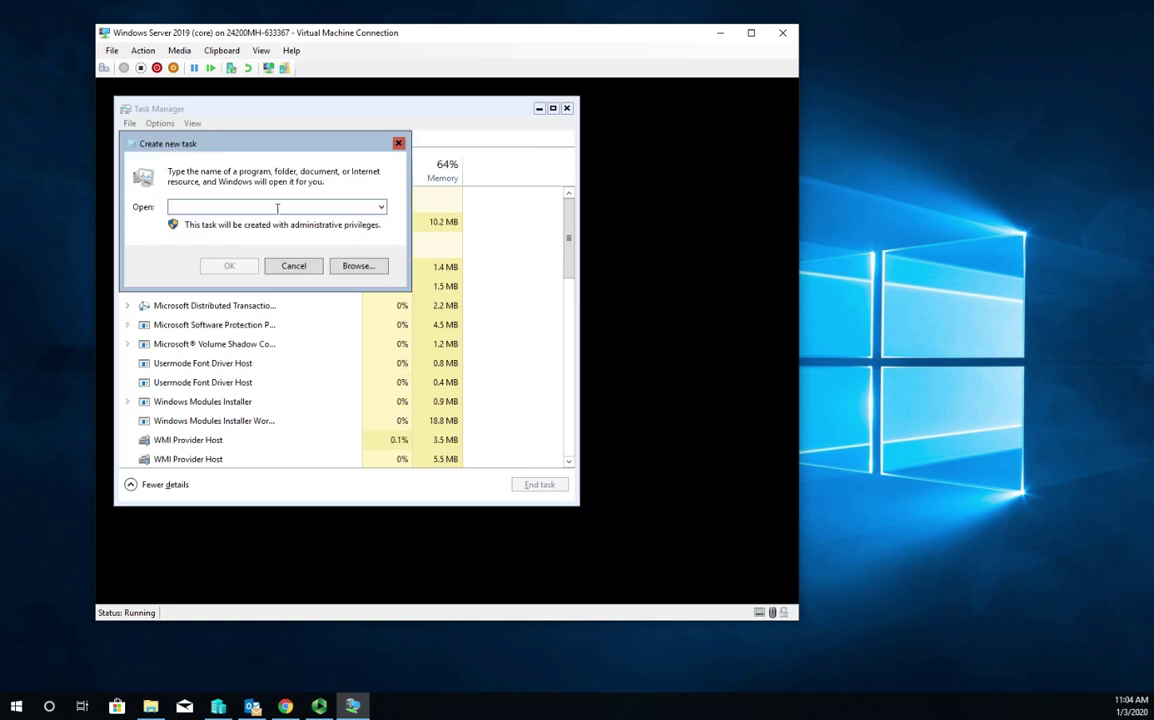
type("cmd")
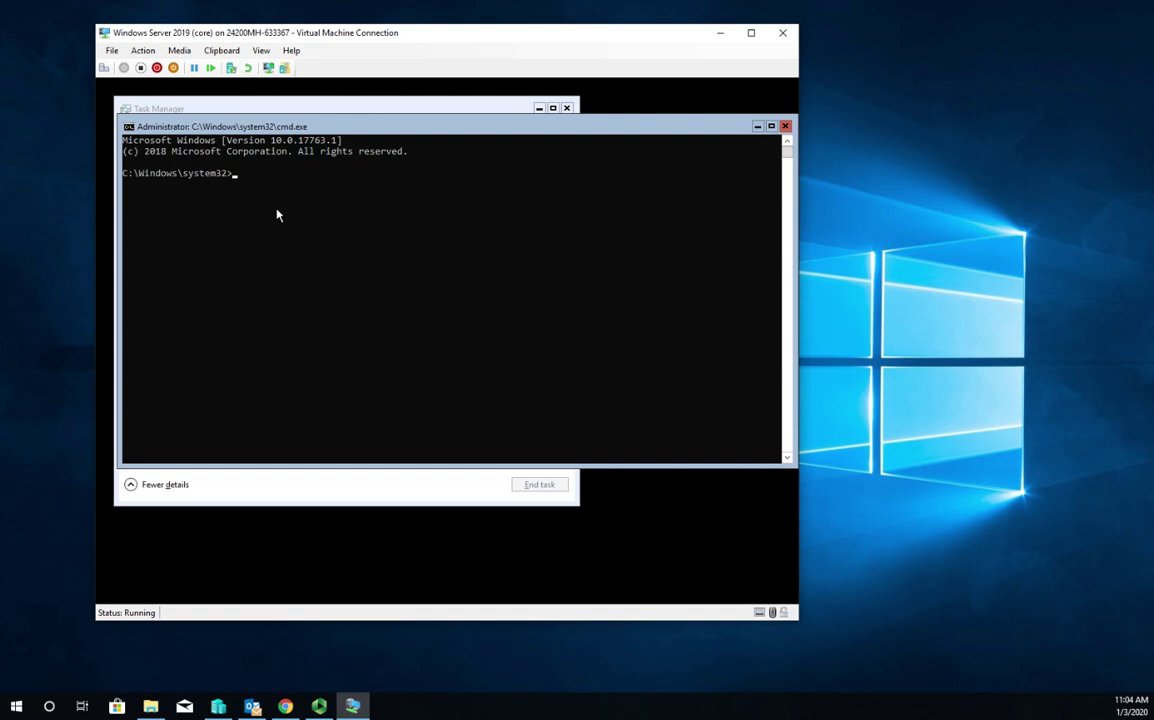
Step: Run shutdown in the command prompt and read its usage help around the /s option
left_click(361, 108)
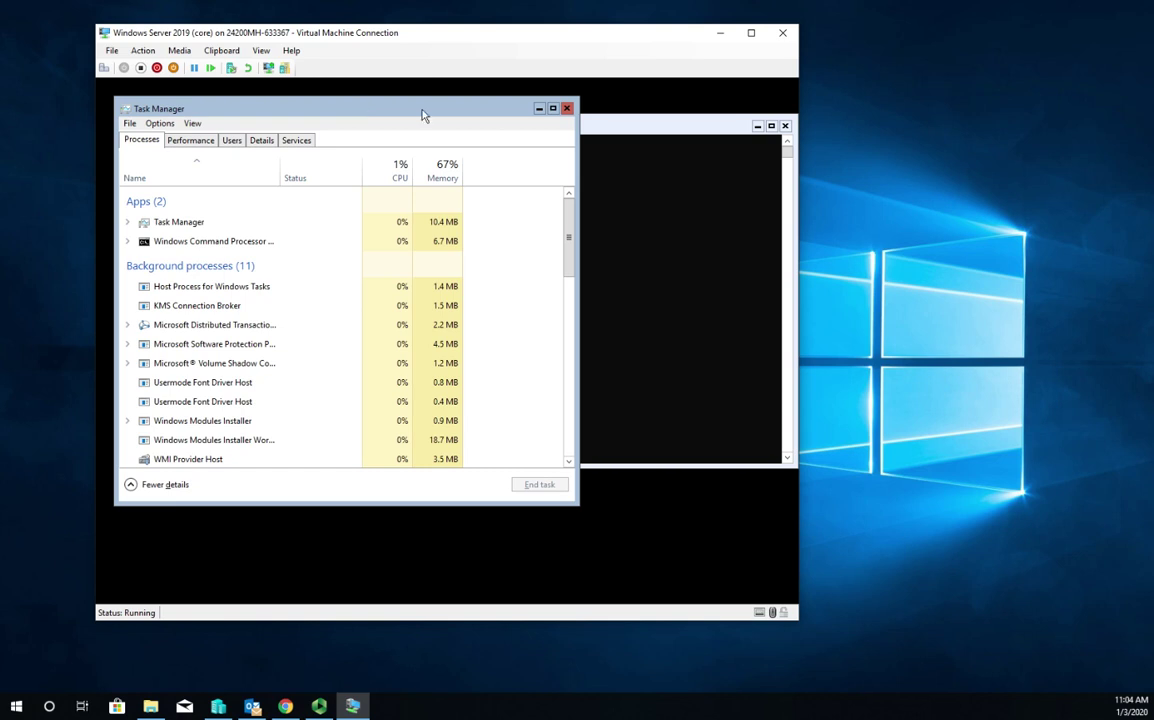
left_click(640, 140)
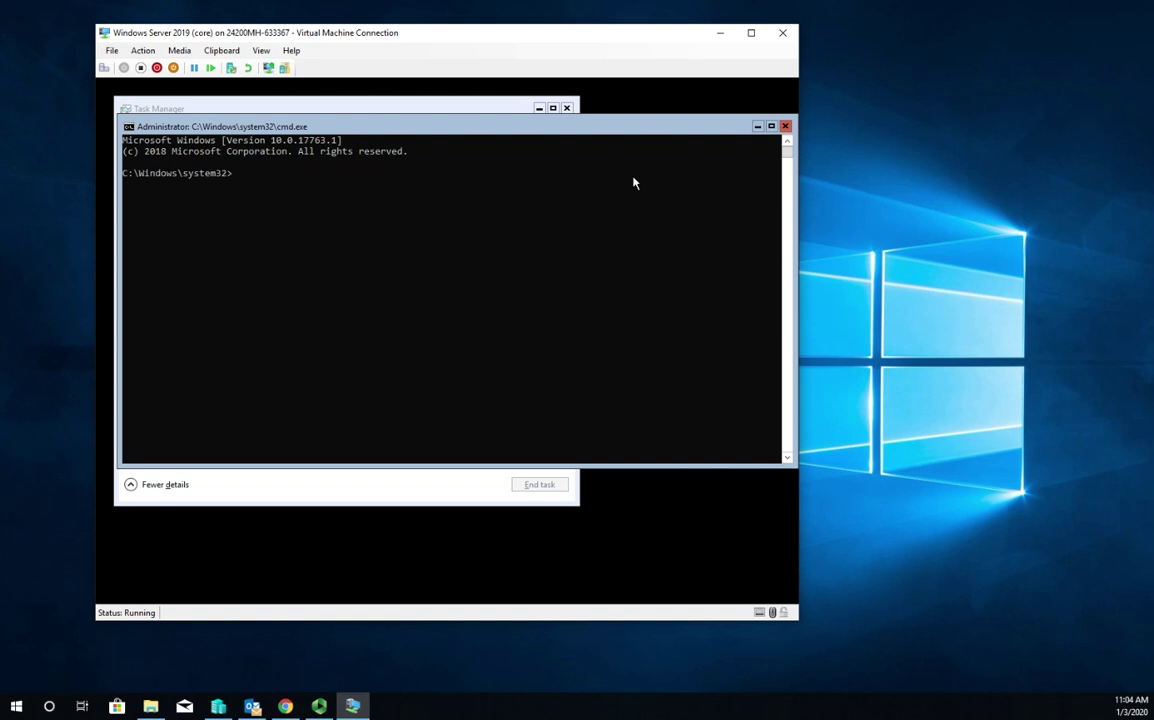
type("shutdwo")
key("BackSpace")
key("BackSpace")
type("own")
key("Return")
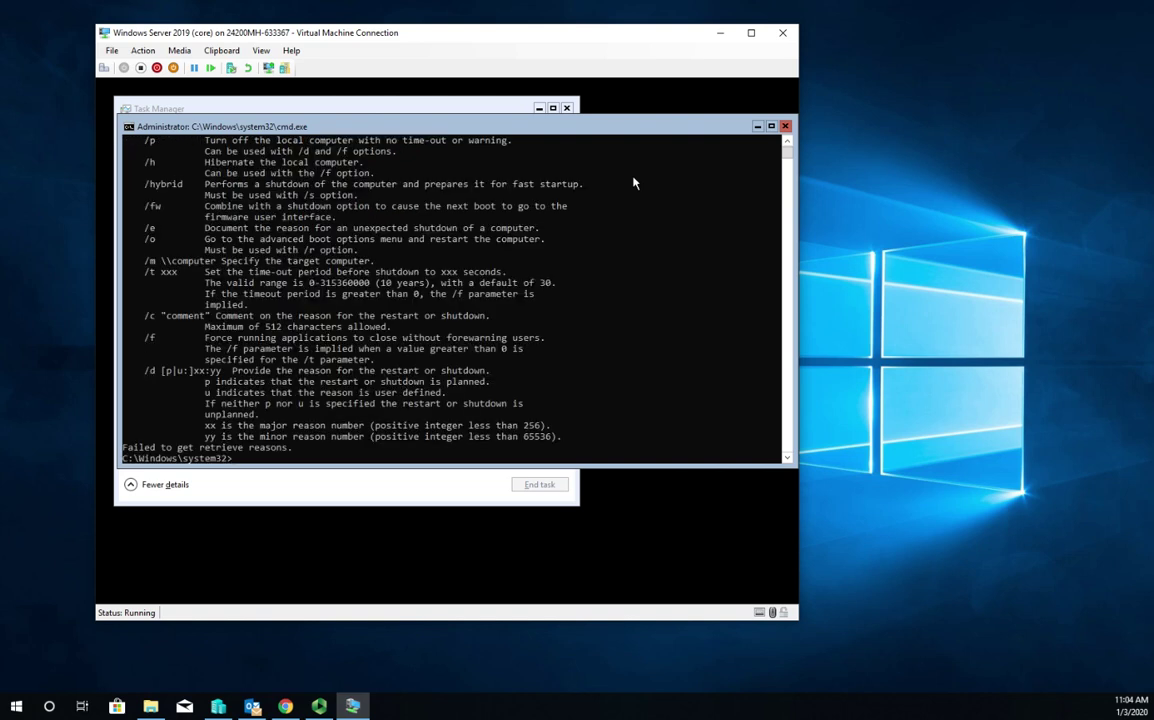
scroll(381, 298, "up", 7)
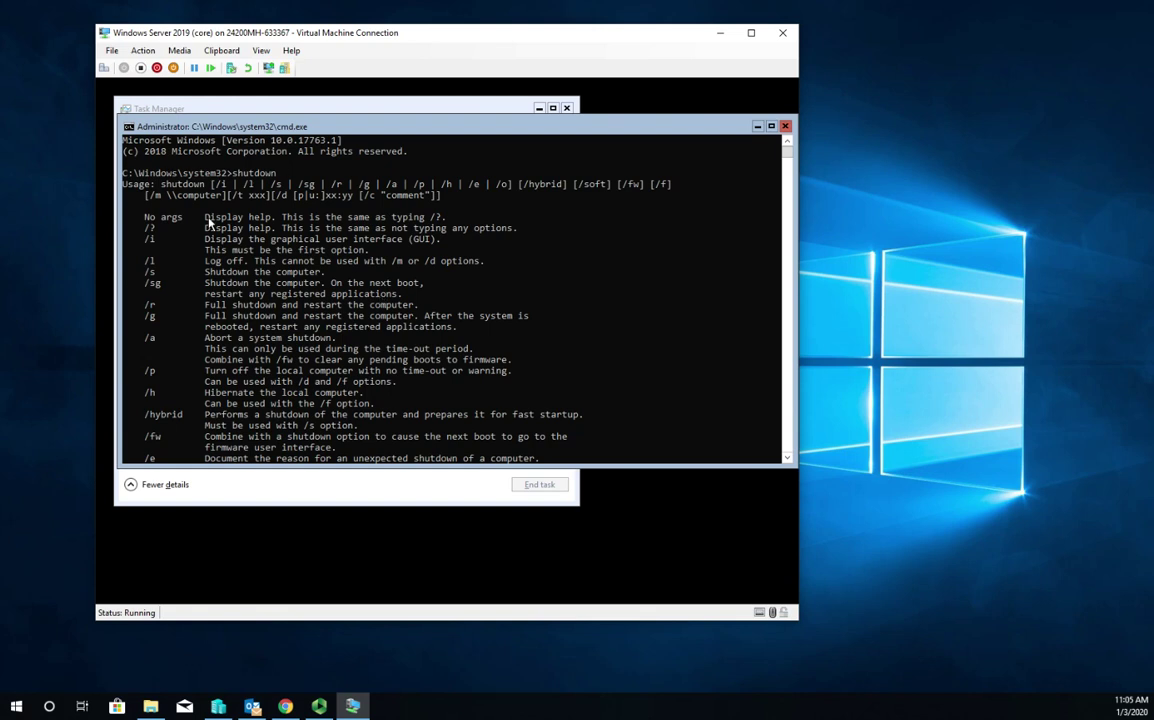
left_click_drag(232, 173, 278, 173)
left_click_drag(153, 271, 329, 260)
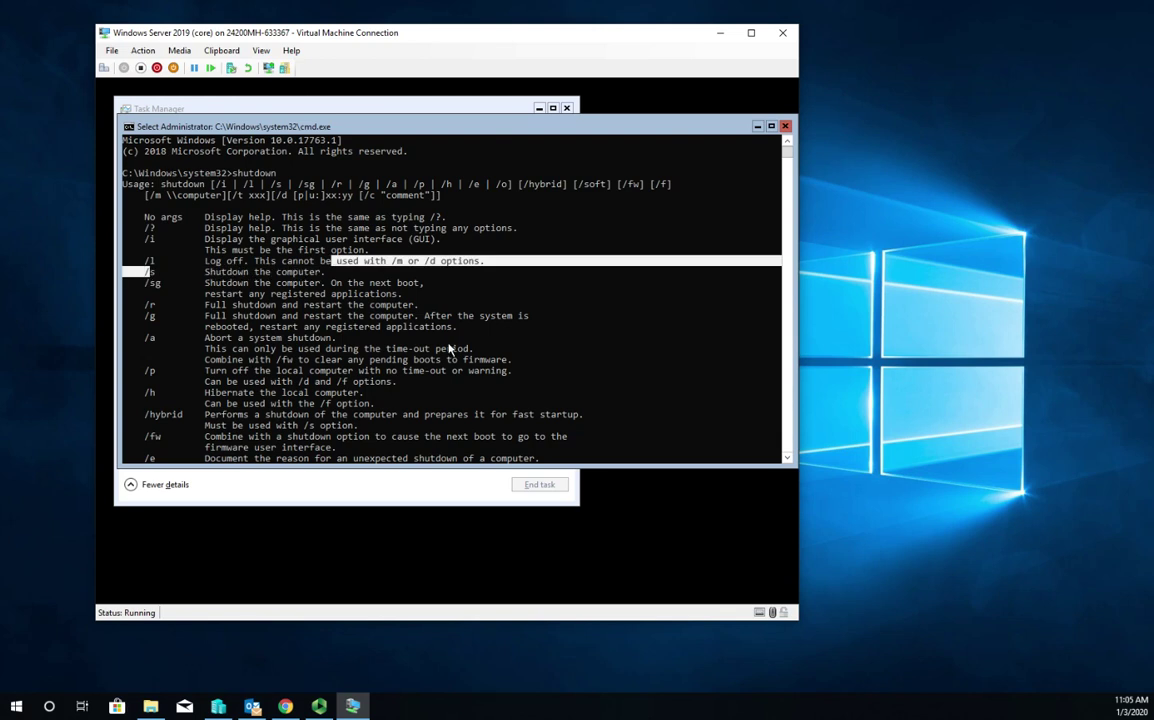
scroll(450, 348, "down", 8)
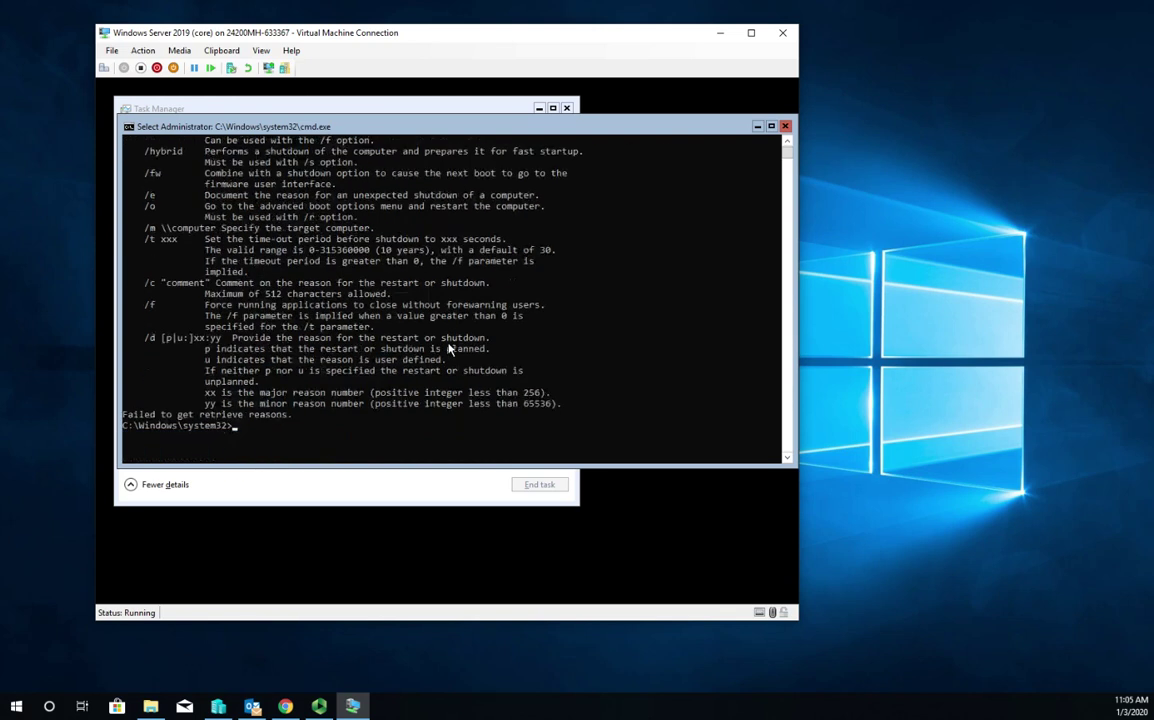
Step: Run shutdown /s to power off the server
type("shutdwon")
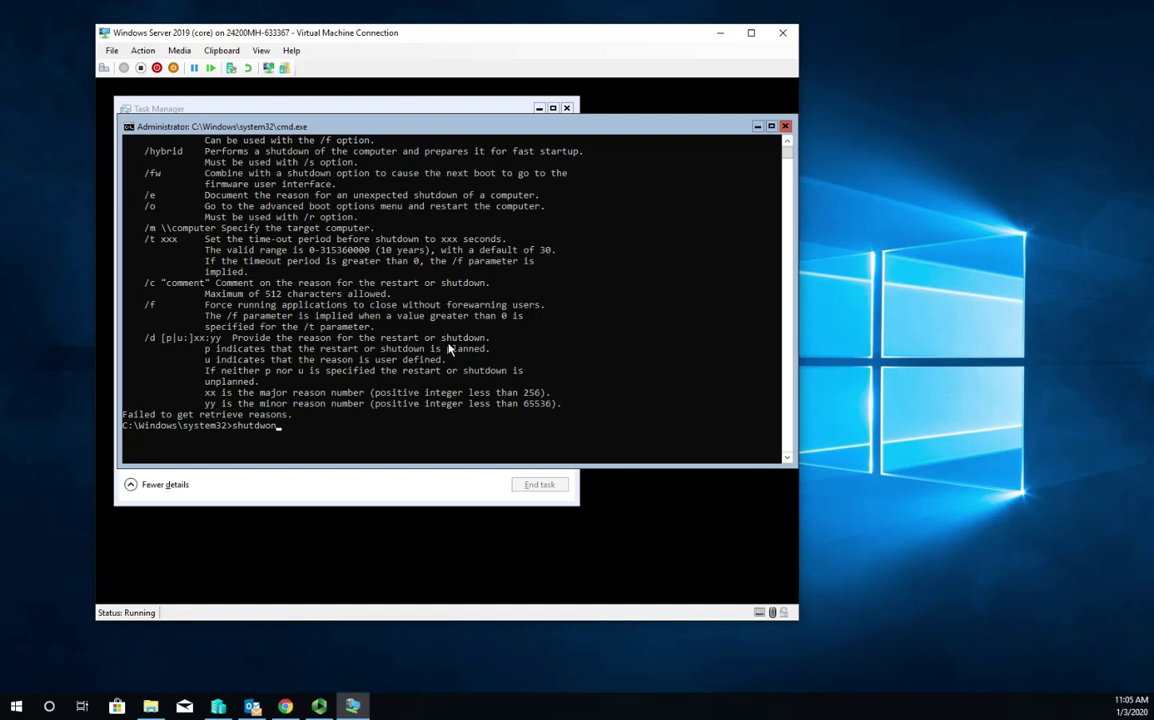
key("BackSpace")
key("BackSpace")
key("BackSpace")
type("own /s")
key("Return")
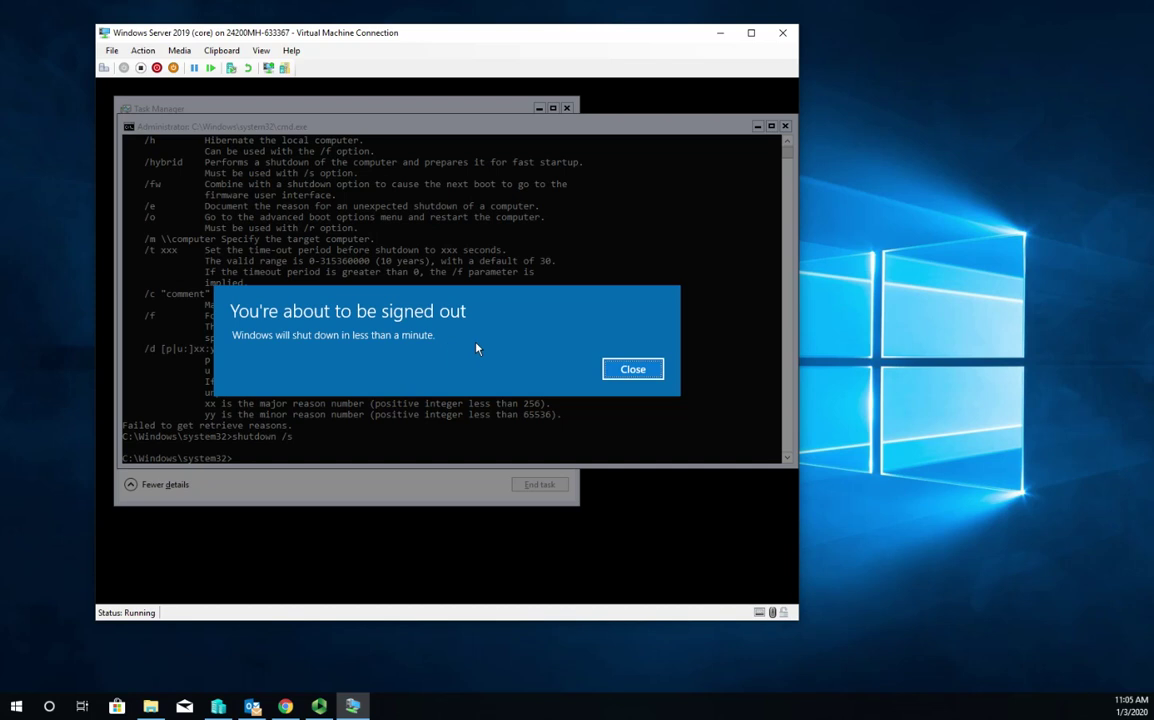
Step: Close the sign-out warning that shutdown /s raised
left_click(633, 370)
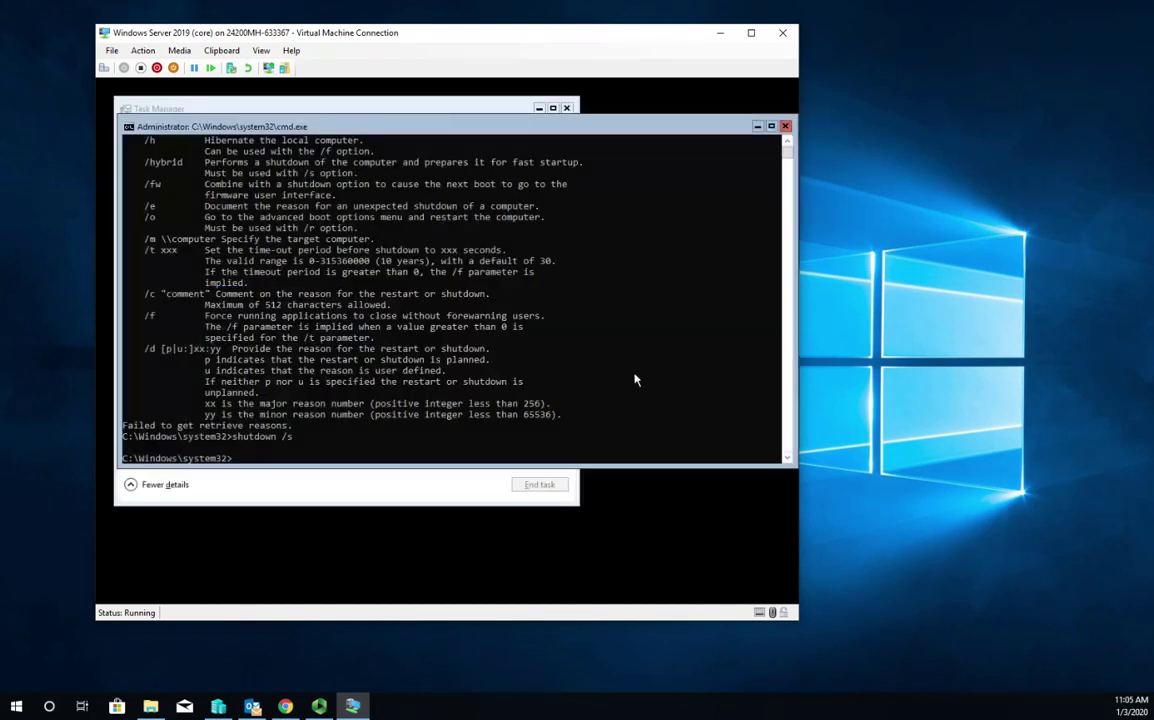